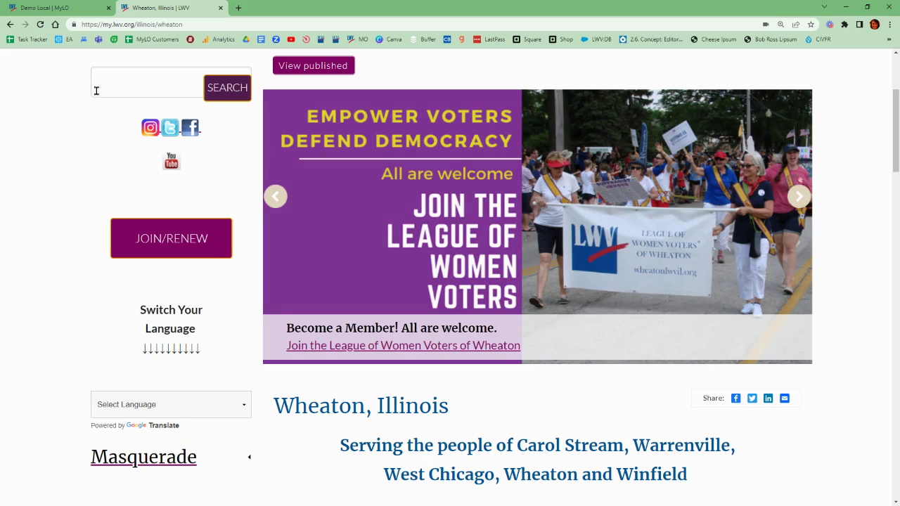
# Switch from the Wheaton site to the Demo Local MyLO browser tab.
pyautogui.click(73, 10)
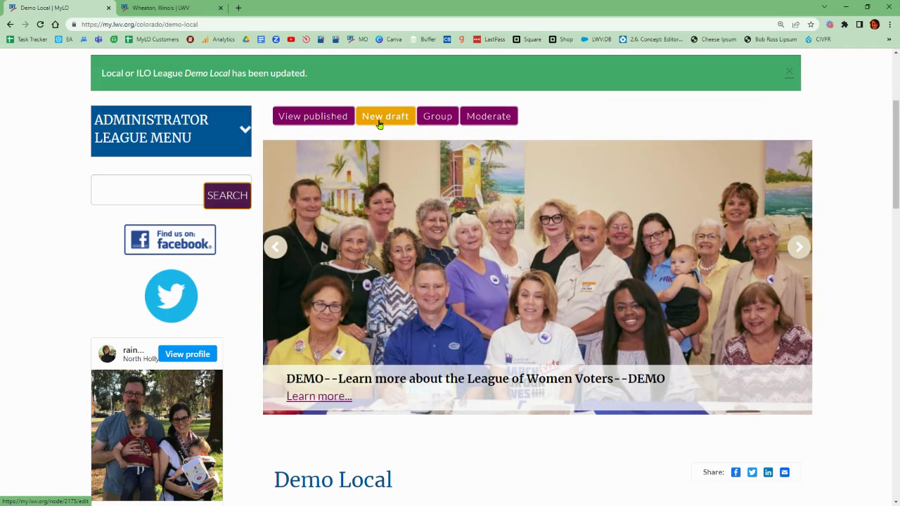
# Start a new draft of the Demo Local page and scroll down to the collapsed settings sections.
pyautogui.click(385, 118)
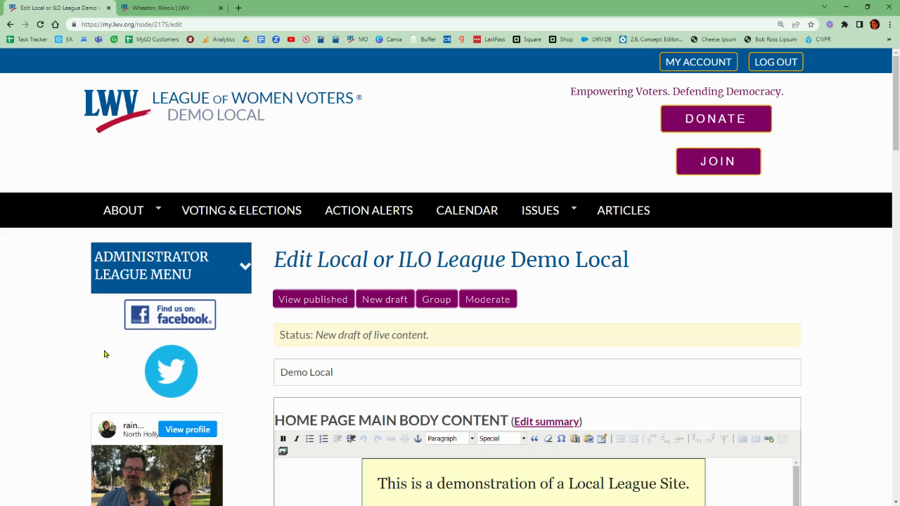
pyautogui.scroll(-2, 104, 353)
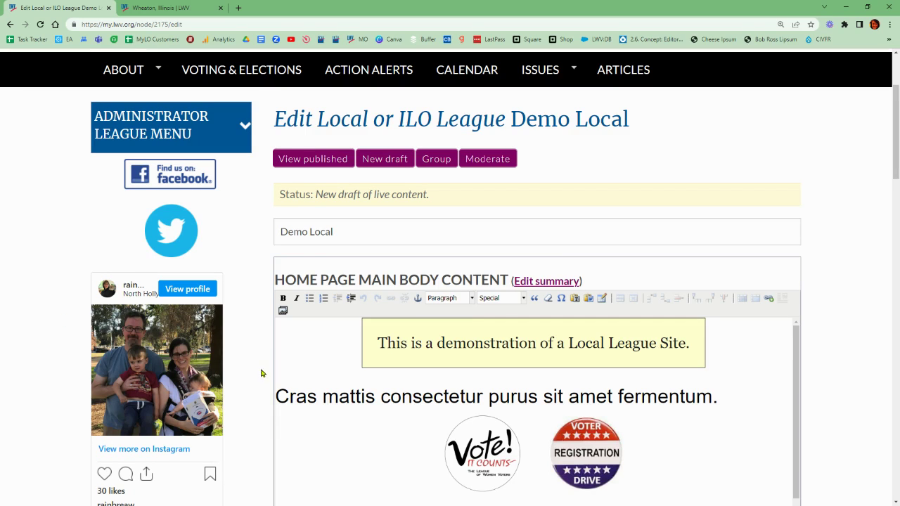
pyautogui.scroll(-7, 264, 376)
pyautogui.scroll(-6, 265, 381)
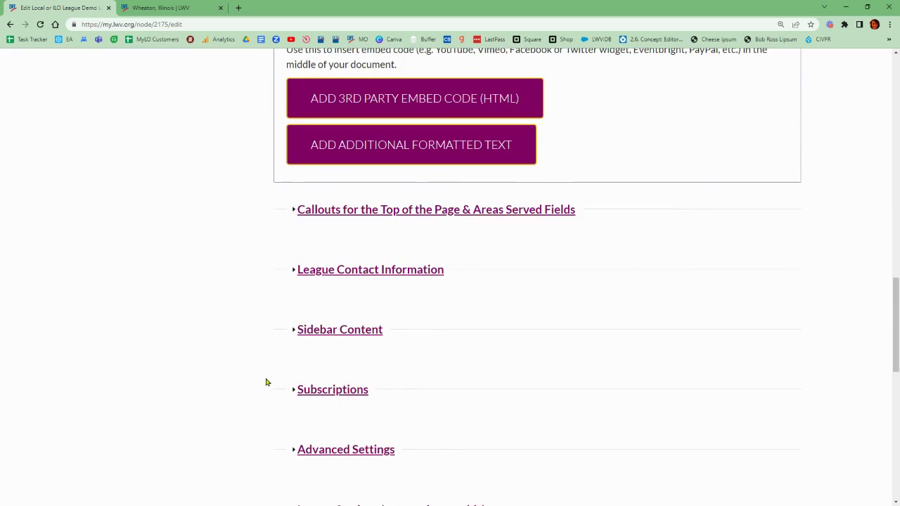
pyautogui.scroll(-1, 265, 382)
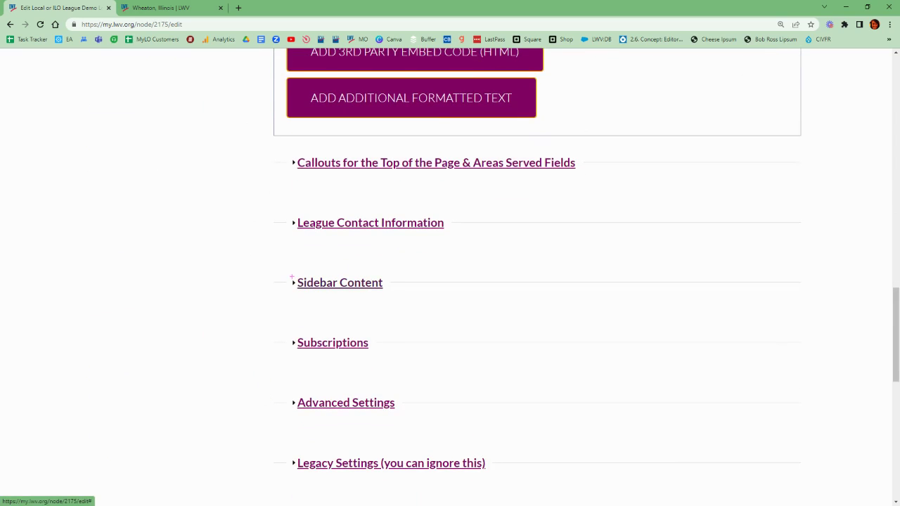
# Expand the Sidebar Content section and highlight its SIDEBAR CONTENT heading.
pyautogui.click(288, 273)
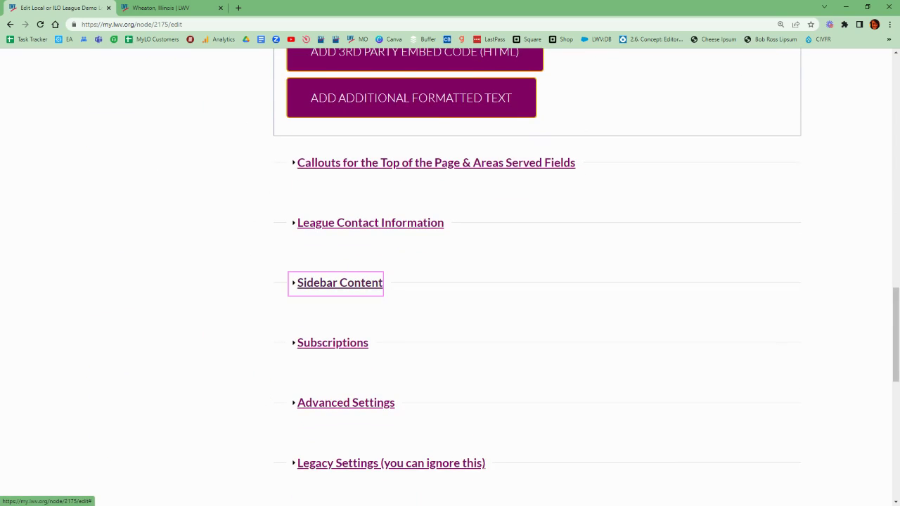
pyautogui.click(353, 289)
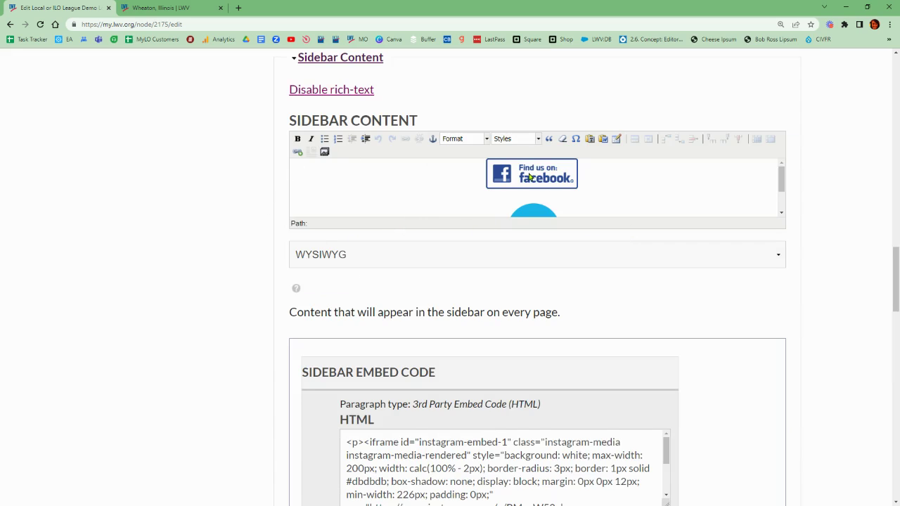
pyautogui.moveTo(284, 123); pyautogui.dragTo(422, 135)
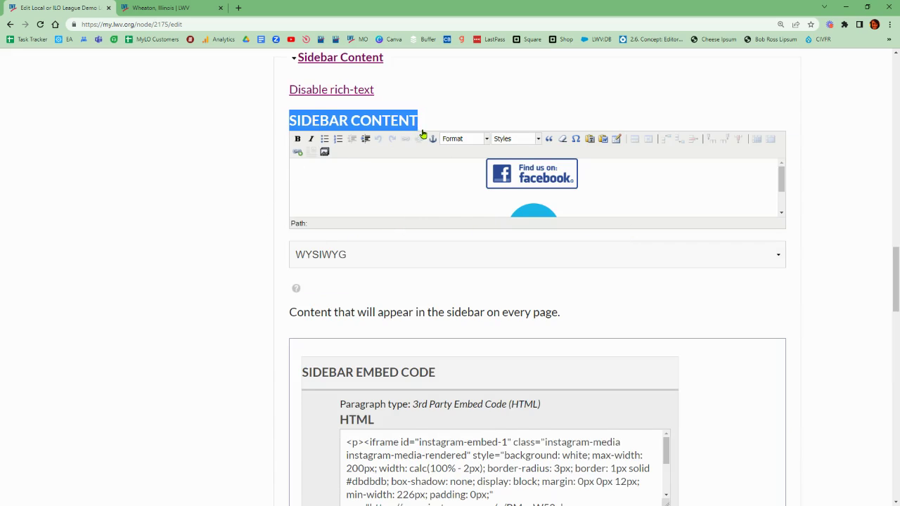
pyautogui.scroll(-1, 422, 197)
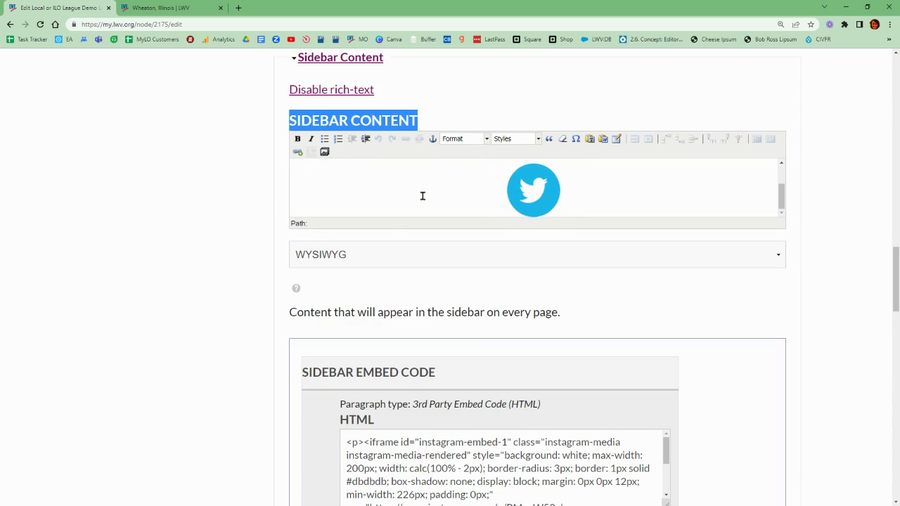
pyautogui.click(278, 205)
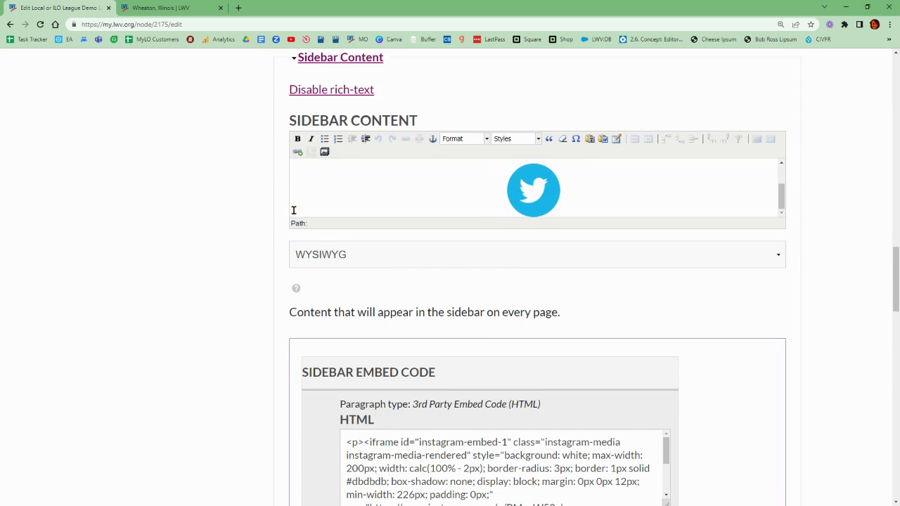
# Highlight the SIDEBAR EMBED CODE heading, then select the Twitter image in the sidebar content.
pyautogui.scroll(-3, 299, 224)
pyautogui.moveTo(301, 190); pyautogui.dragTo(453, 194)
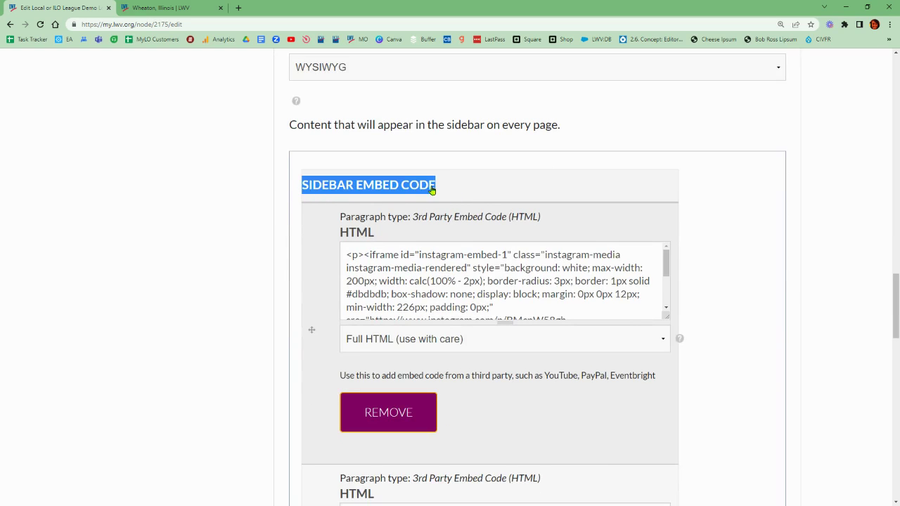
pyautogui.scroll(1, 327, 330)
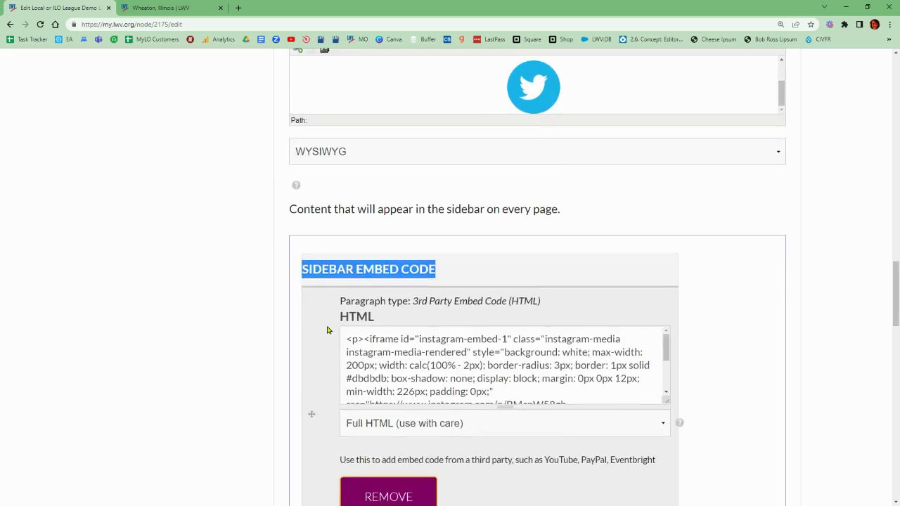
pyautogui.scroll(1, 327, 329)
pyautogui.click(298, 312)
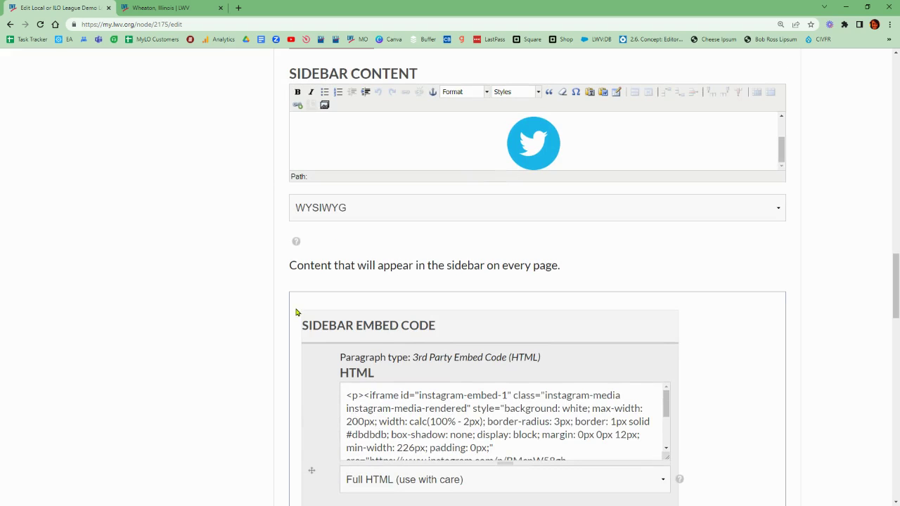
pyautogui.click(485, 140)
pyautogui.moveTo(470, 138); pyautogui.dragTo(595, 168)
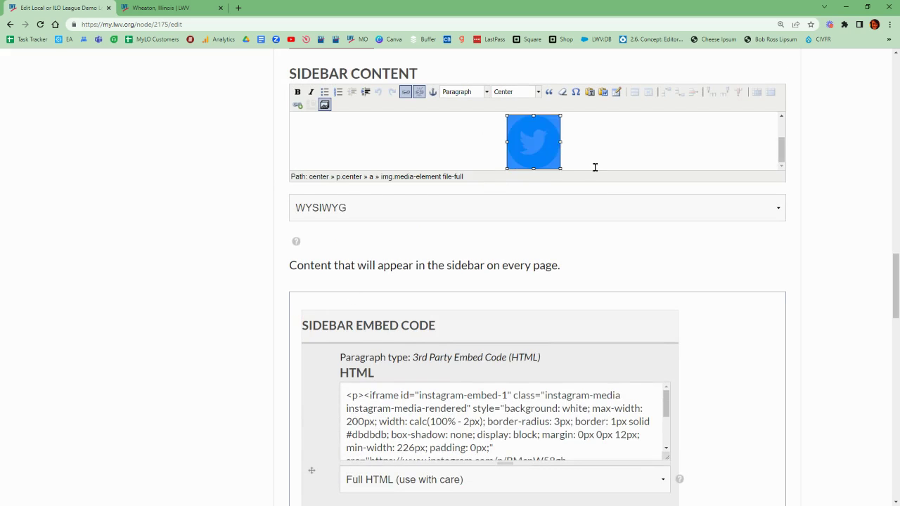
pyautogui.click(595, 167)
# Point out the SIDEBAR CONTENT and SIDEBAR EMBED CODE headings with the Instagram embed in view.
pyautogui.scroll(-3, 594, 156)
pyautogui.scroll(4, 584, 175)
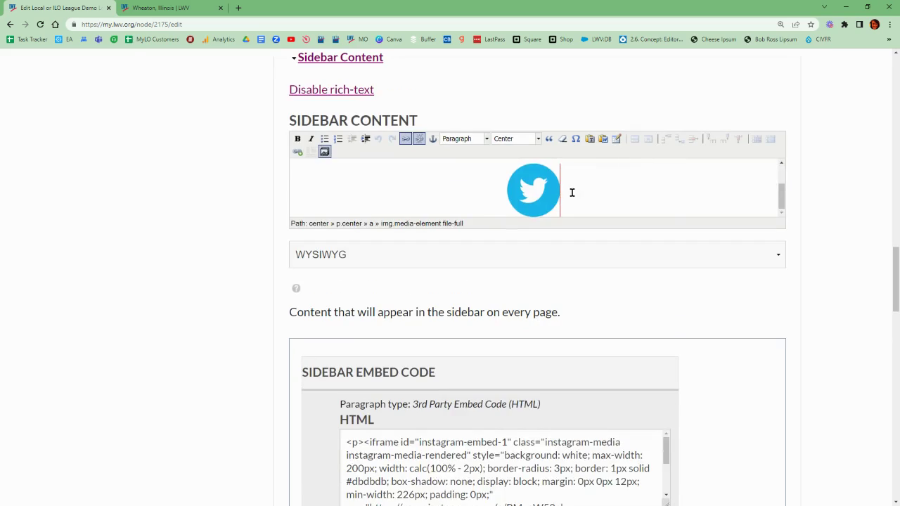
pyautogui.scroll(1, 588, 192)
pyautogui.scroll(-1, 578, 189)
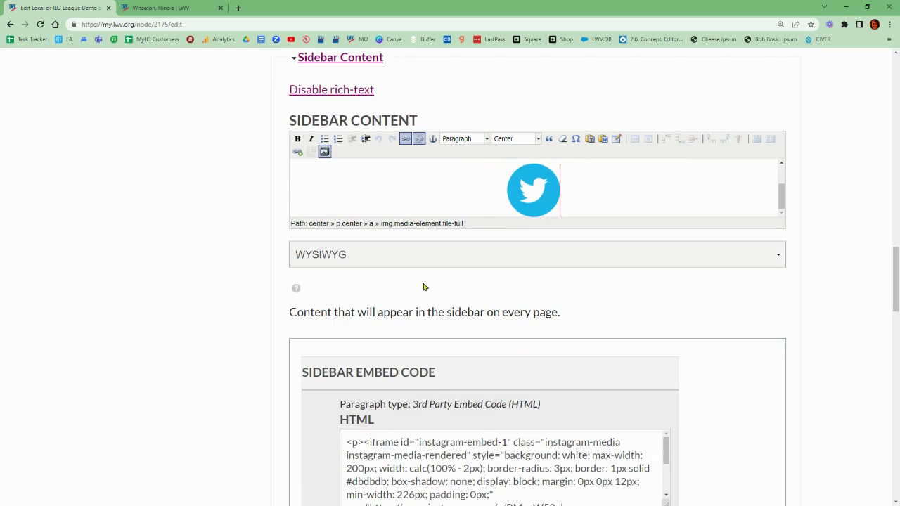
pyautogui.scroll(-2, 423, 286)
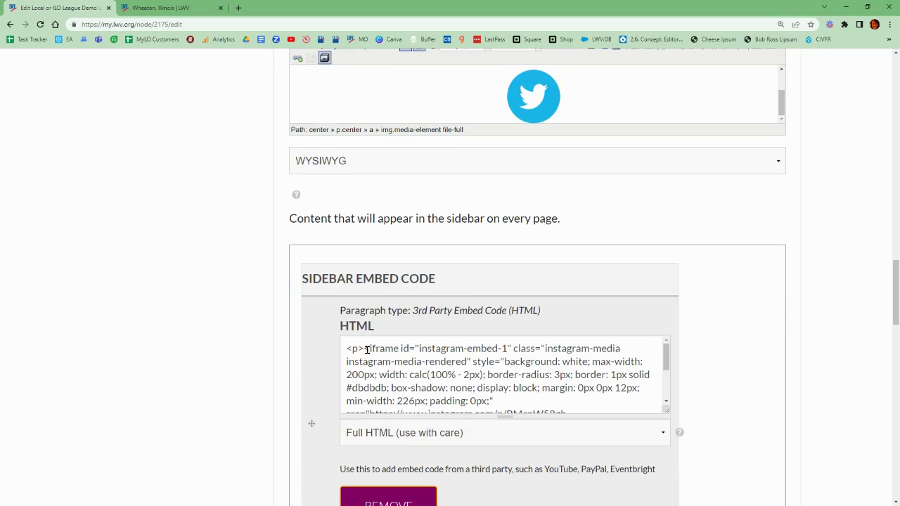
pyautogui.scroll(2, 351, 365)
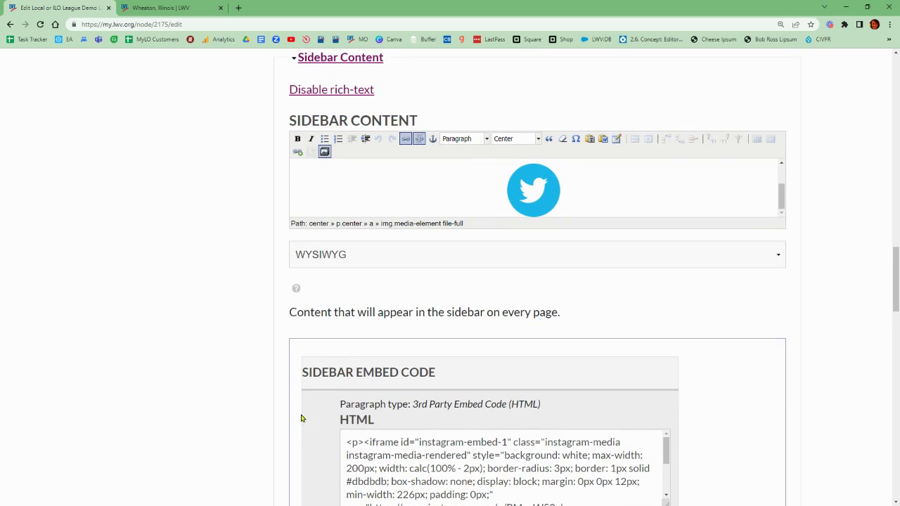
pyautogui.scroll(-1, 320, 432)
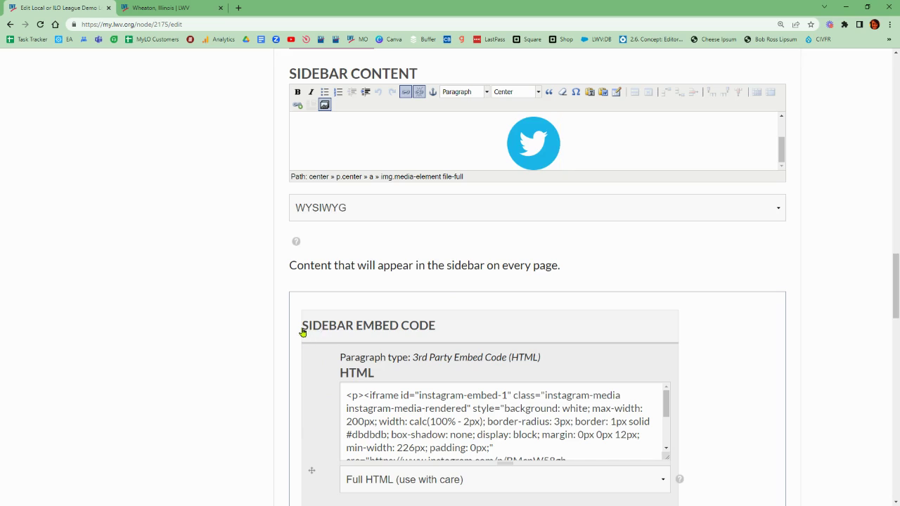
pyautogui.moveTo(302, 332); pyautogui.dragTo(446, 338)
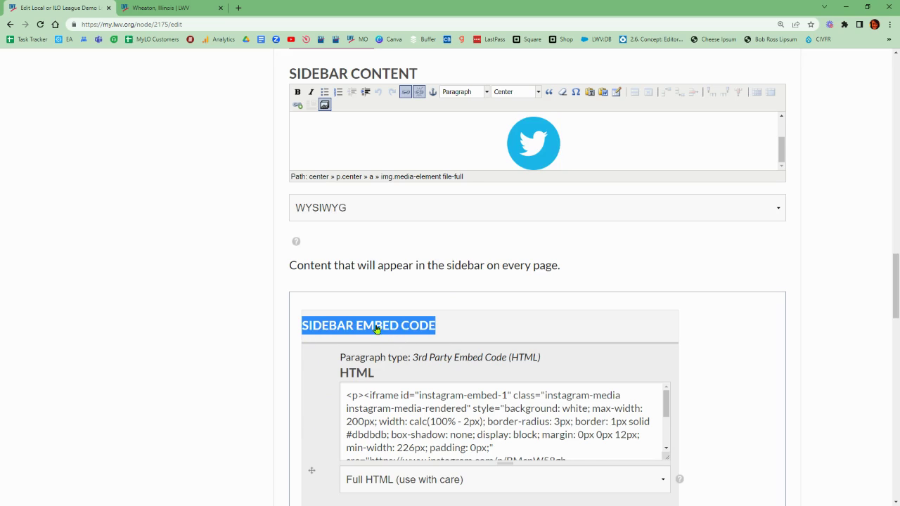
pyautogui.click(476, 138)
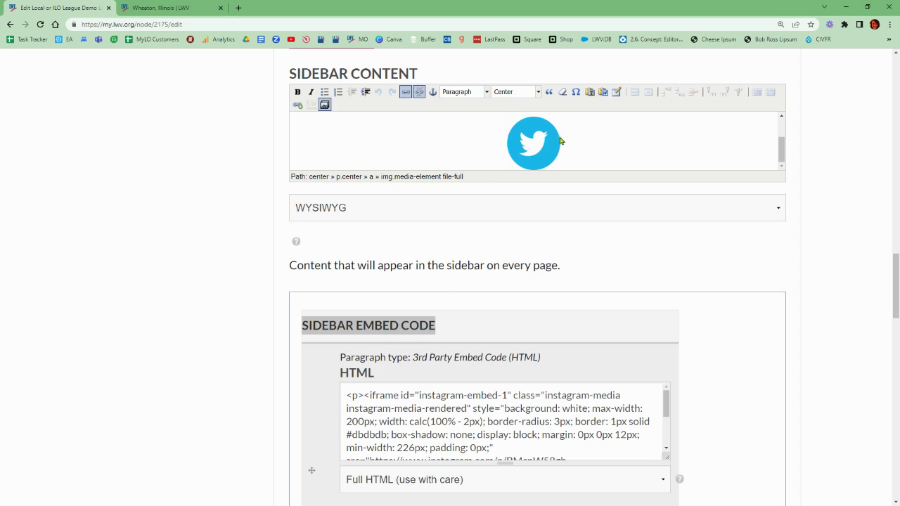
pyautogui.moveTo(293, 76); pyautogui.dragTo(441, 66)
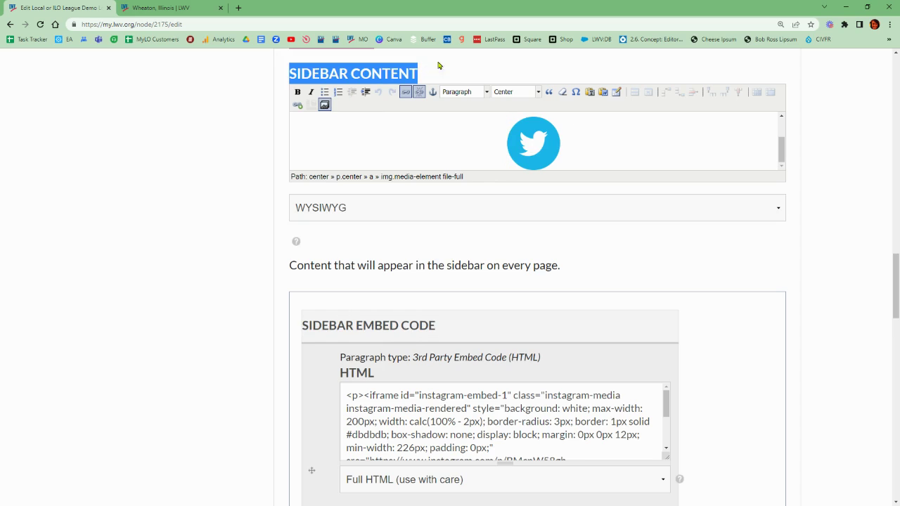
pyautogui.click(306, 333)
pyautogui.moveTo(306, 333); pyautogui.dragTo(450, 333)
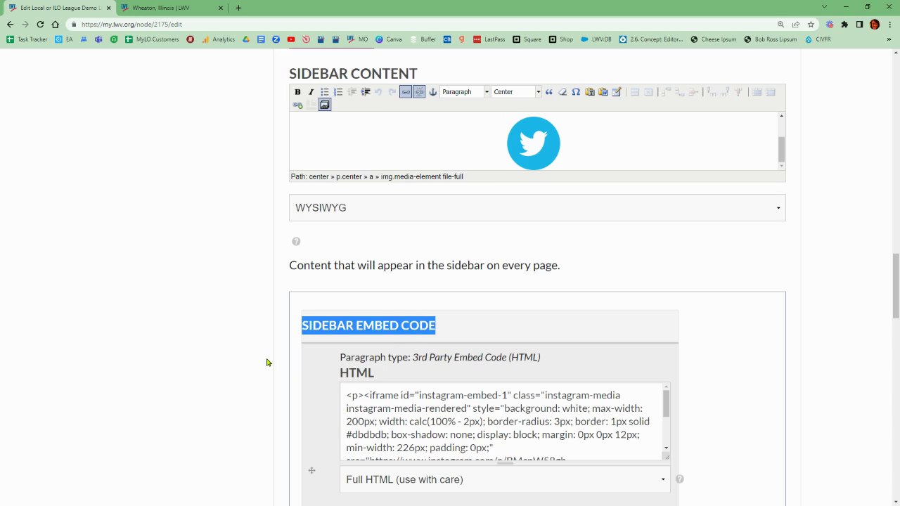
# Scroll past the Instagram and Twitter embeds to the 'Add 3rd Party Embed Code (HTML)' button.
pyautogui.scroll(-1, 267, 362)
pyautogui.click(304, 296)
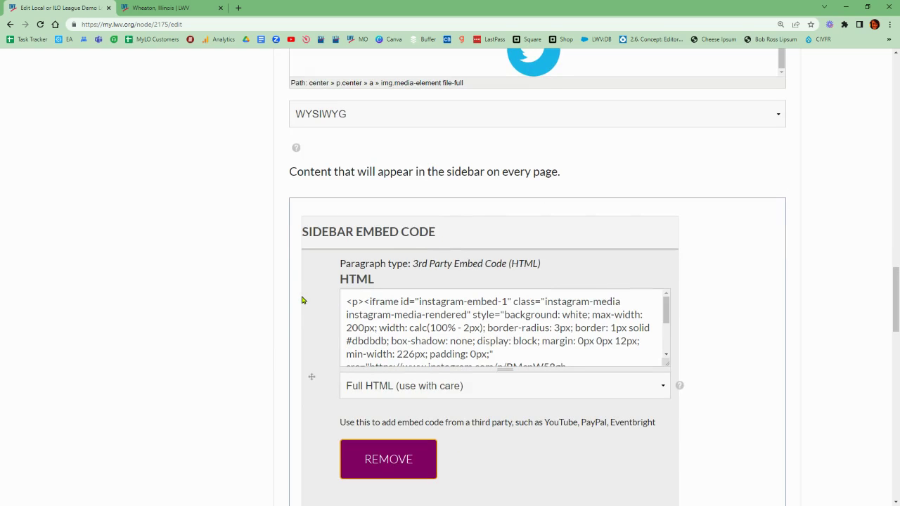
pyautogui.scroll(-1, 299, 302)
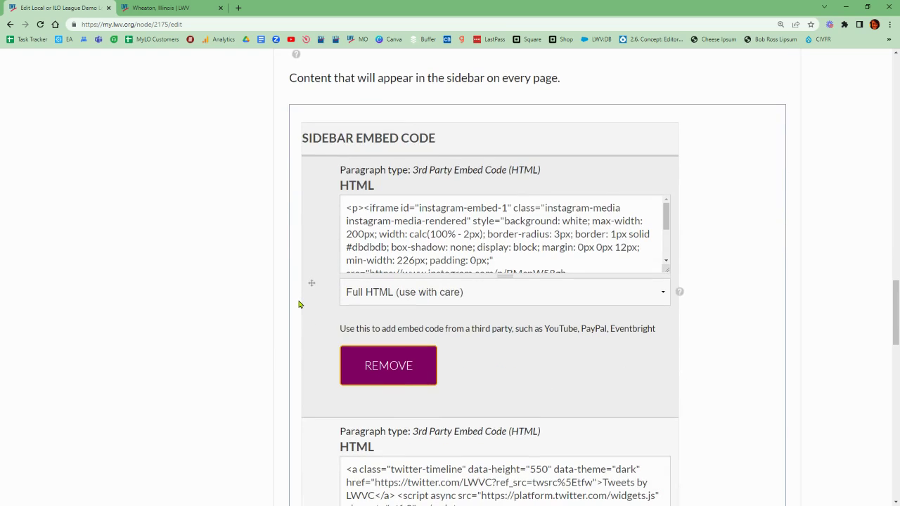
pyautogui.scroll(-1, 288, 309)
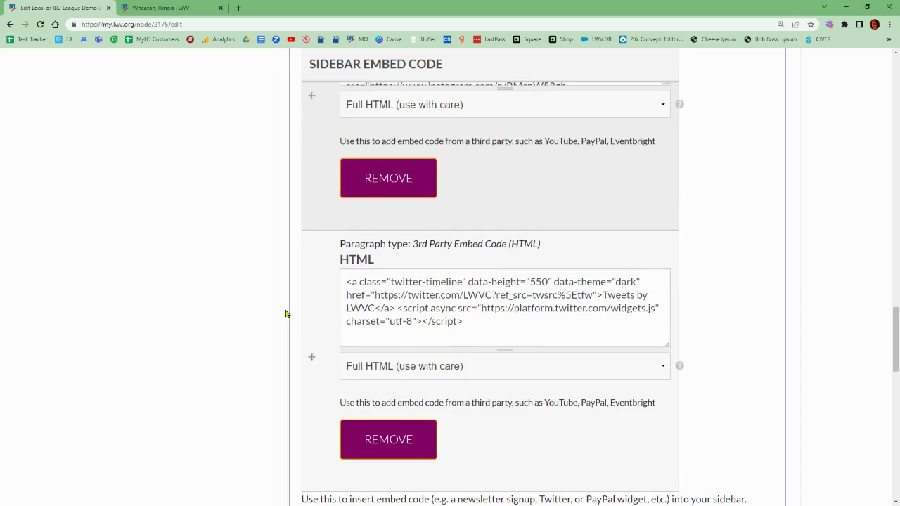
pyautogui.scroll(-1, 285, 313)
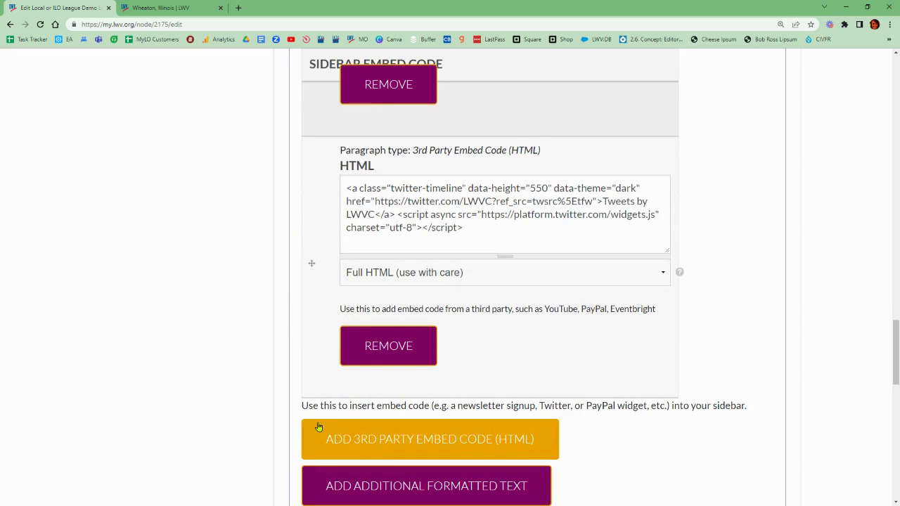
pyautogui.scroll(-1, 269, 365)
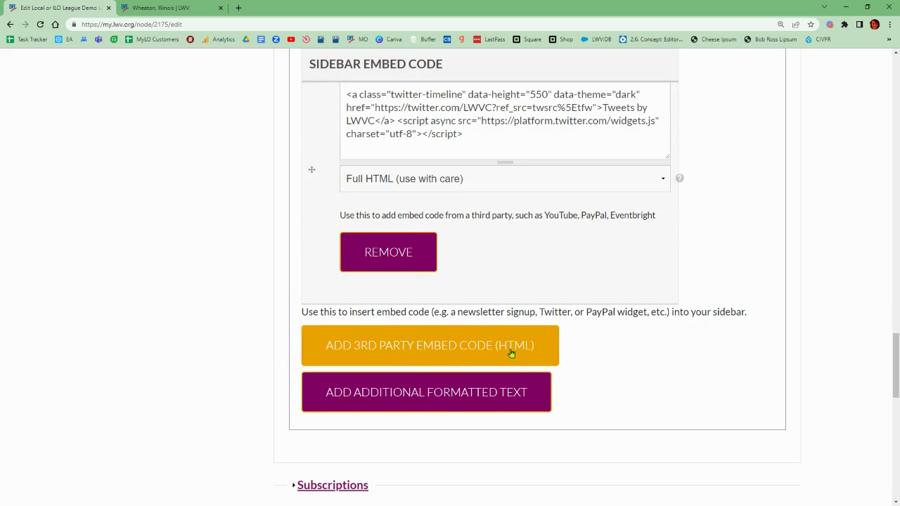
# Add a third-party embed paragraph and paste the Google Translate code over its placeholder text.
pyautogui.click(379, 347)
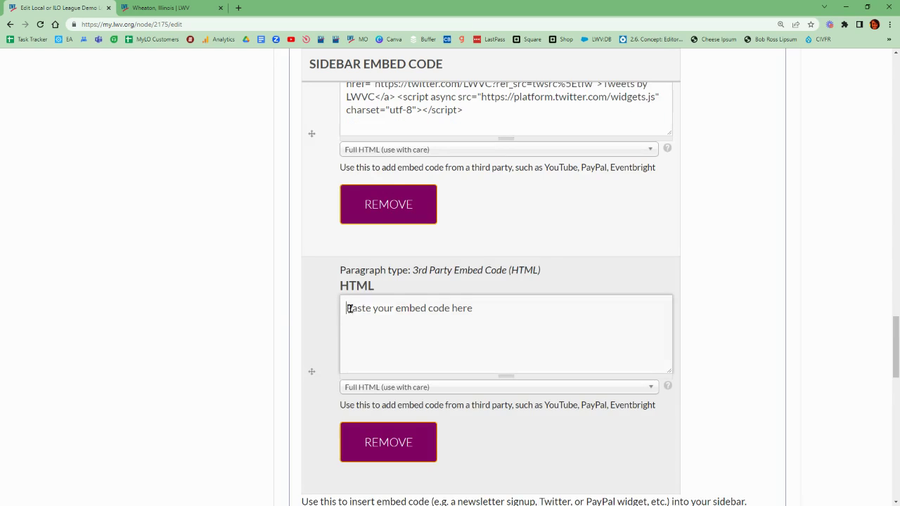
pyautogui.moveTo(345, 307); pyautogui.dragTo(524, 325)
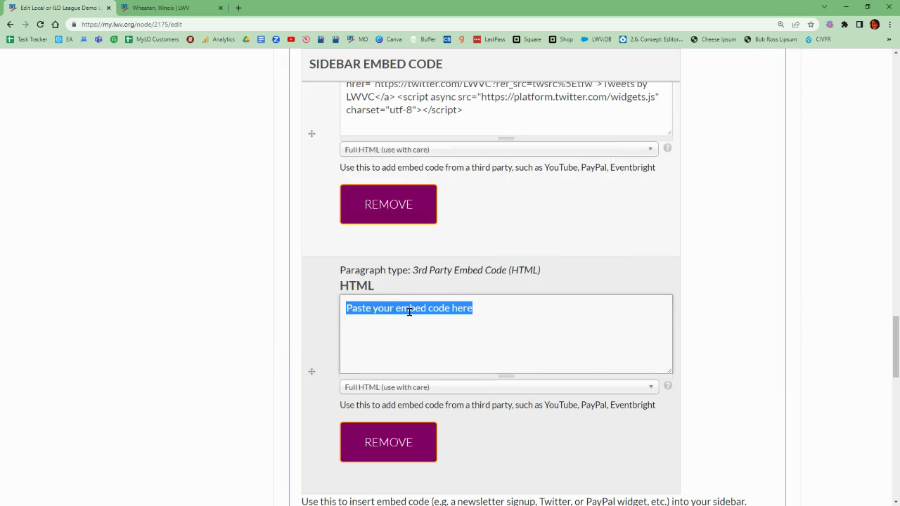
pyautogui.rightClick(409, 311)
pyautogui.click(435, 355)
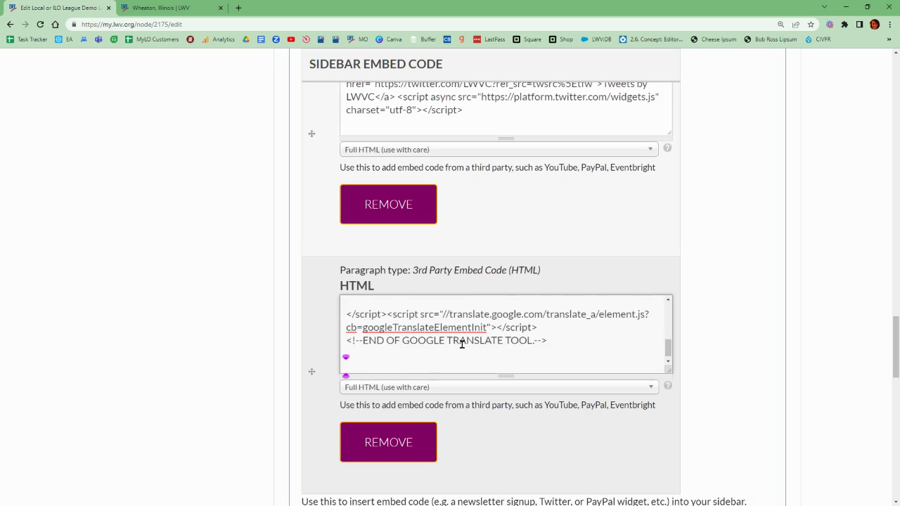
pyautogui.scroll(5, 459, 343)
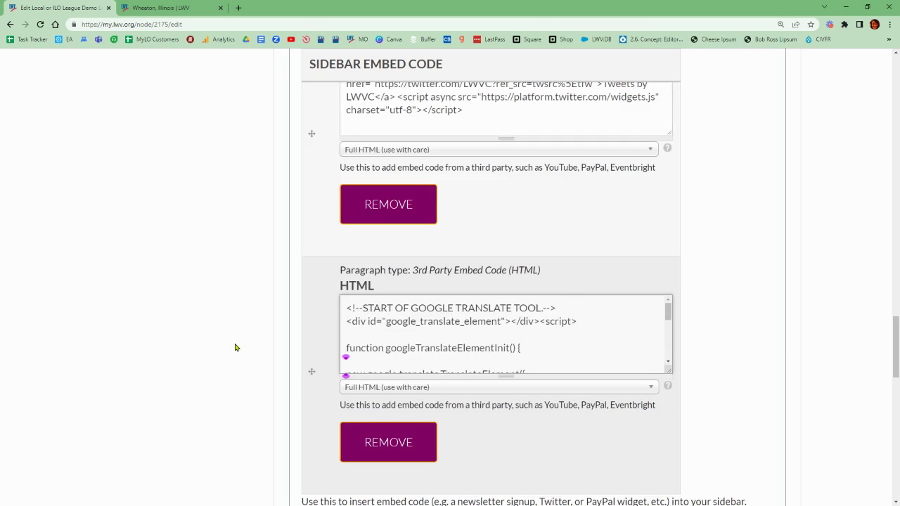
pyautogui.scroll(-1, 235, 355)
pyautogui.scroll(2, 239, 401)
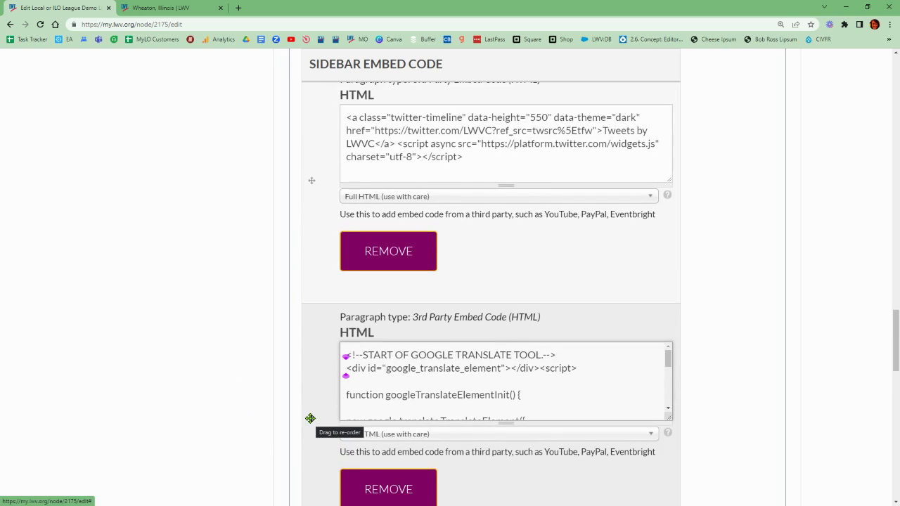
# Drag the Google Translate embed above the Twitter embed, then above the Instagram embed.
pyautogui.scroll(4, 335, 305)
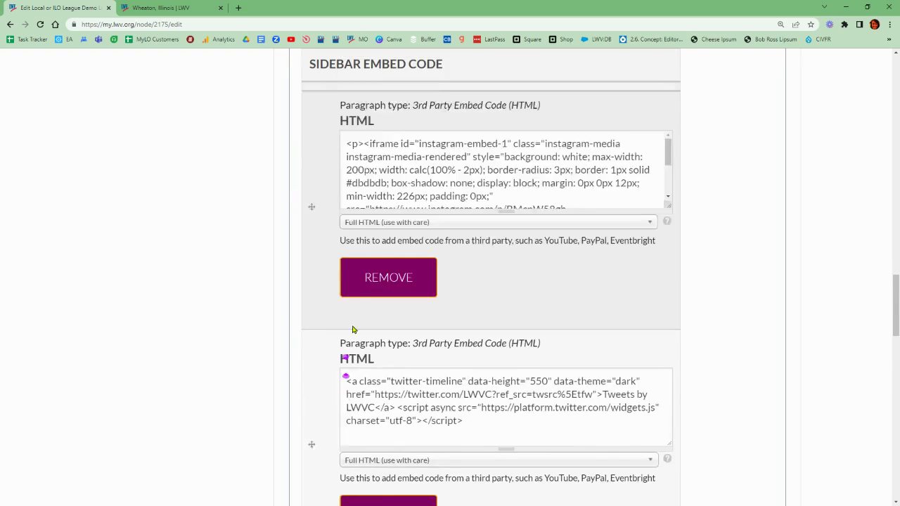
pyautogui.scroll(2, 353, 330)
pyautogui.moveTo(301, 233); pyautogui.dragTo(449, 234)
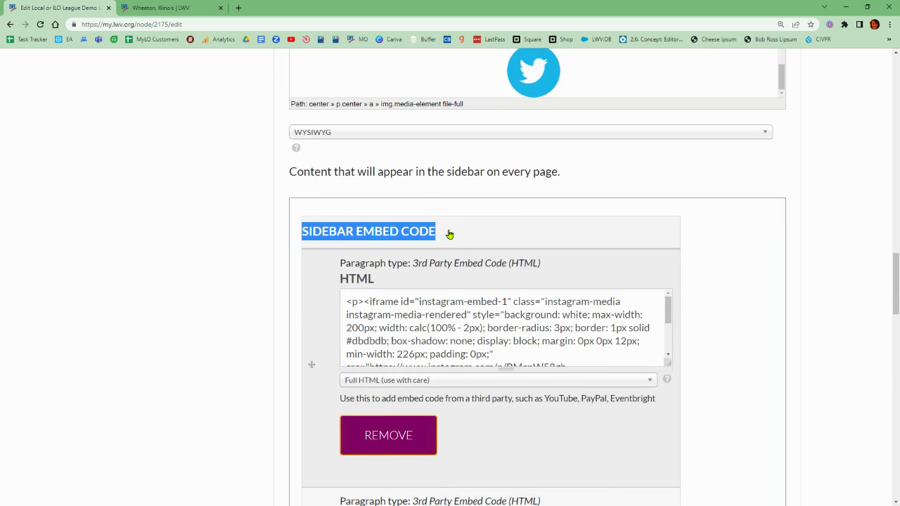
pyautogui.scroll(-6, 255, 296)
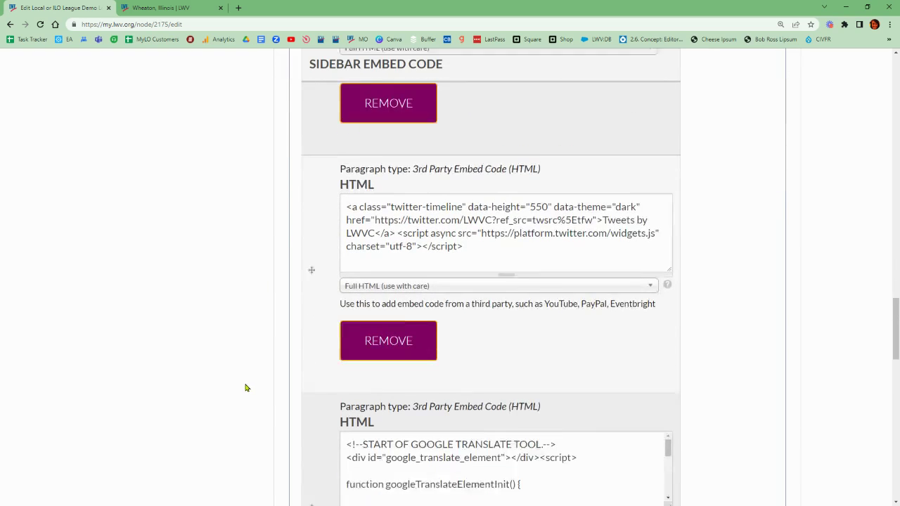
pyautogui.moveTo(309, 470); pyautogui.dragTo(310, 170)
pyautogui.scroll(3, 253, 359)
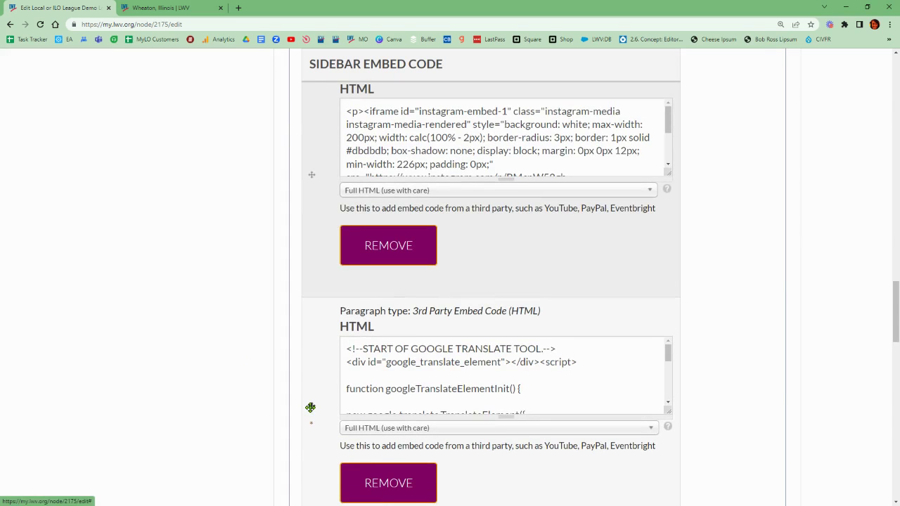
pyautogui.moveTo(311, 298); pyautogui.dragTo(316, 166)
pyautogui.scroll(3, 275, 352)
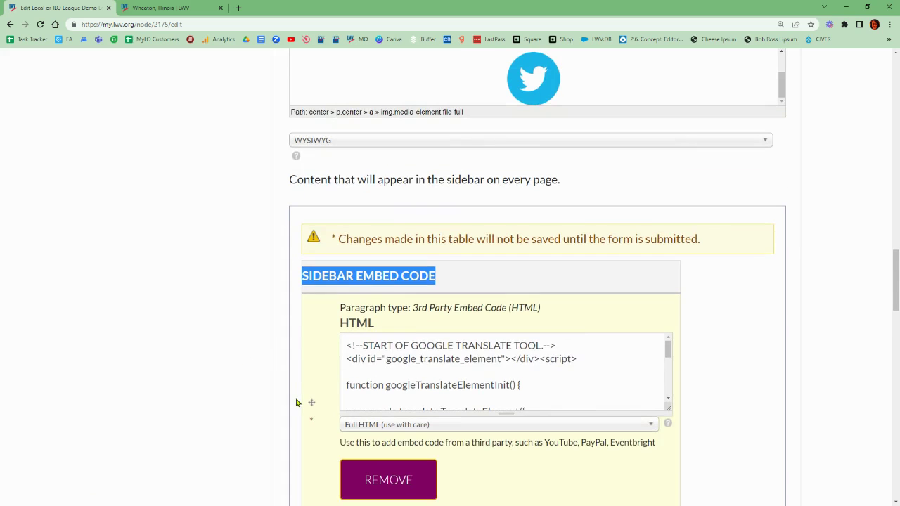
pyautogui.scroll(-2, 266, 399)
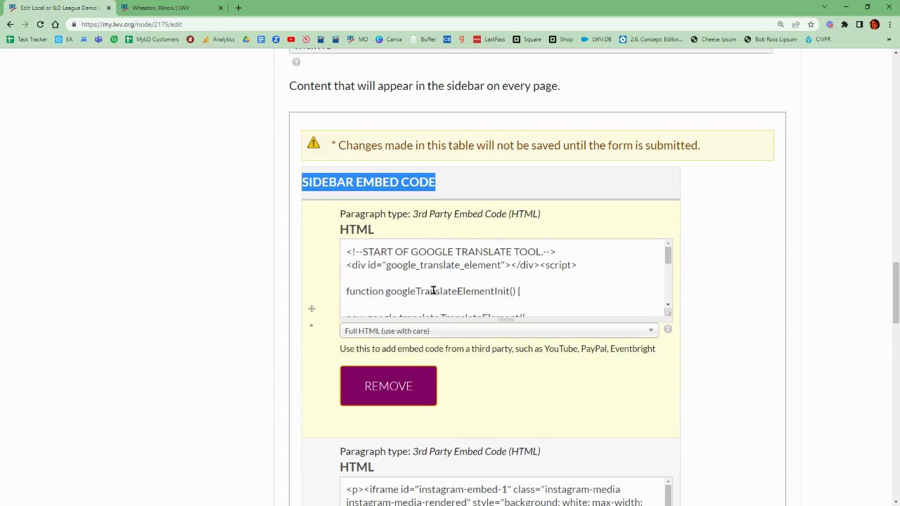
pyautogui.scroll(-10, 237, 319)
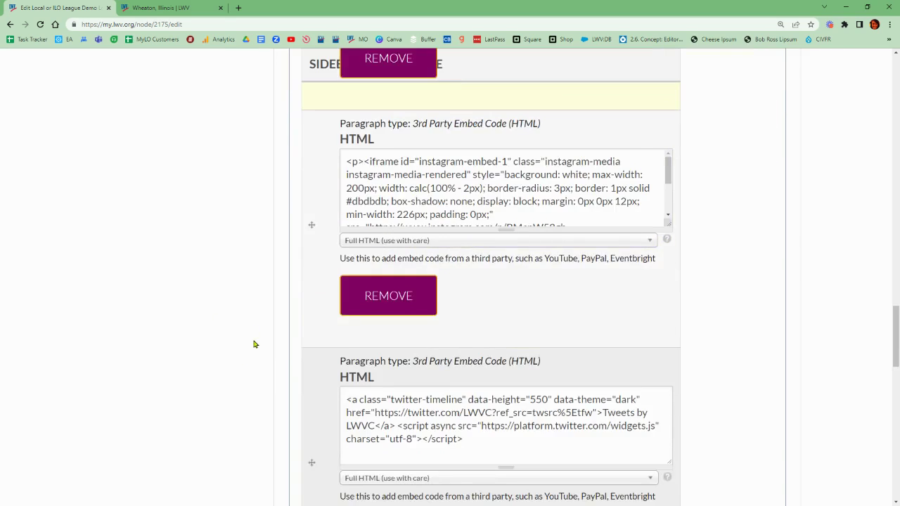
# Set the moderation state to Published and add 'Added Google translate tool.' to the moderation note.
pyautogui.scroll(-3, 257, 354)
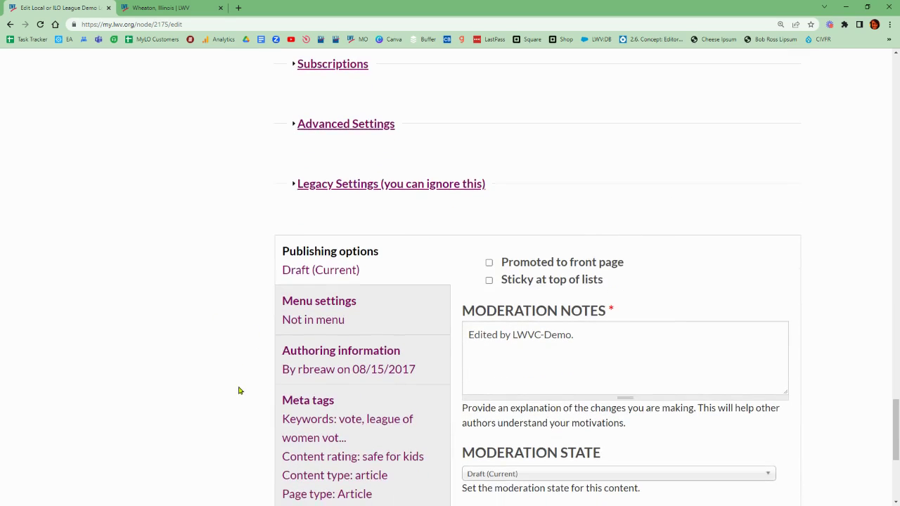
pyautogui.click(533, 381)
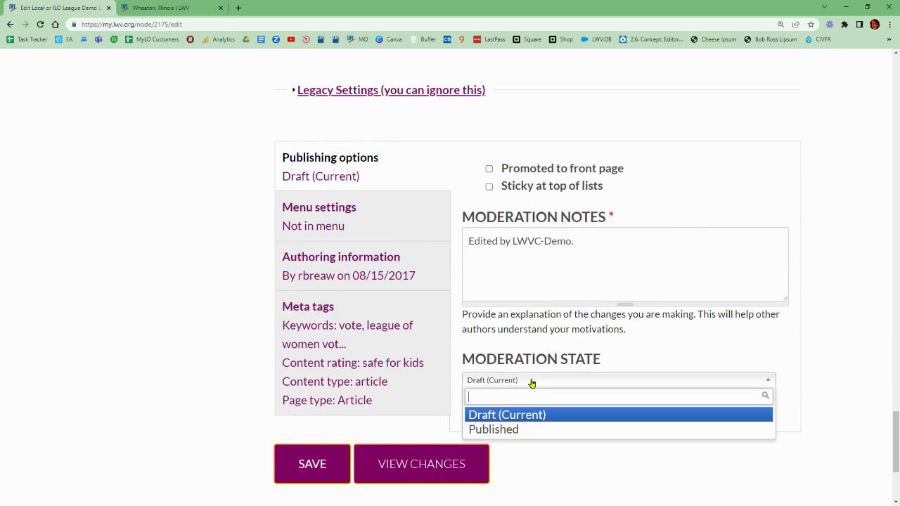
pyautogui.click(526, 433)
pyautogui.click(614, 238)
pyautogui.write('Added')
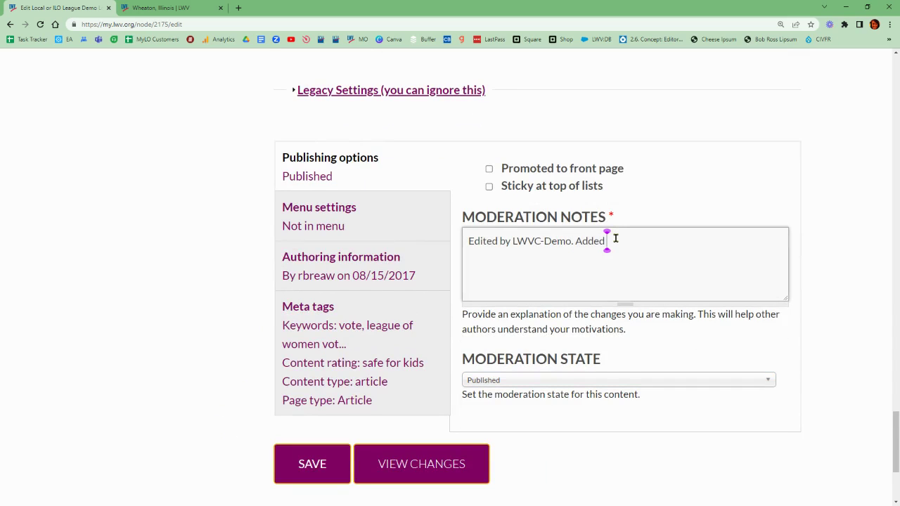
pyautogui.write(' Google translate tool.')
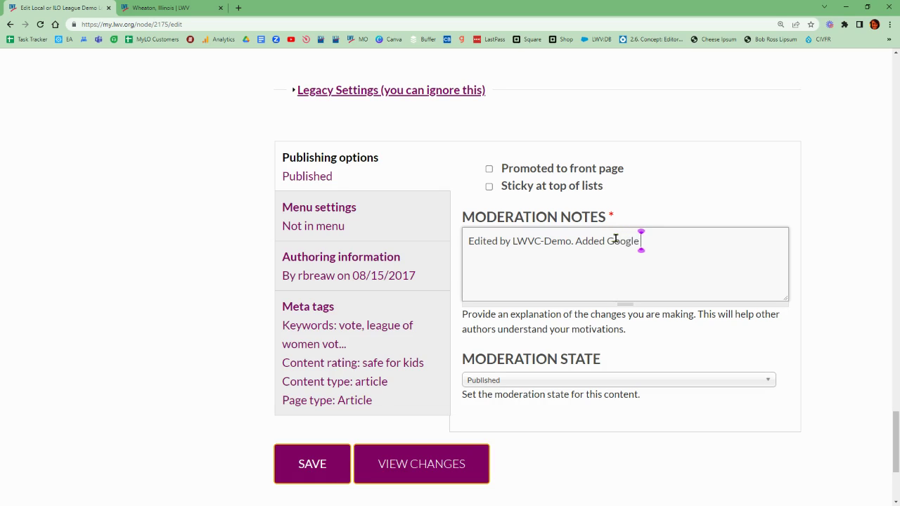